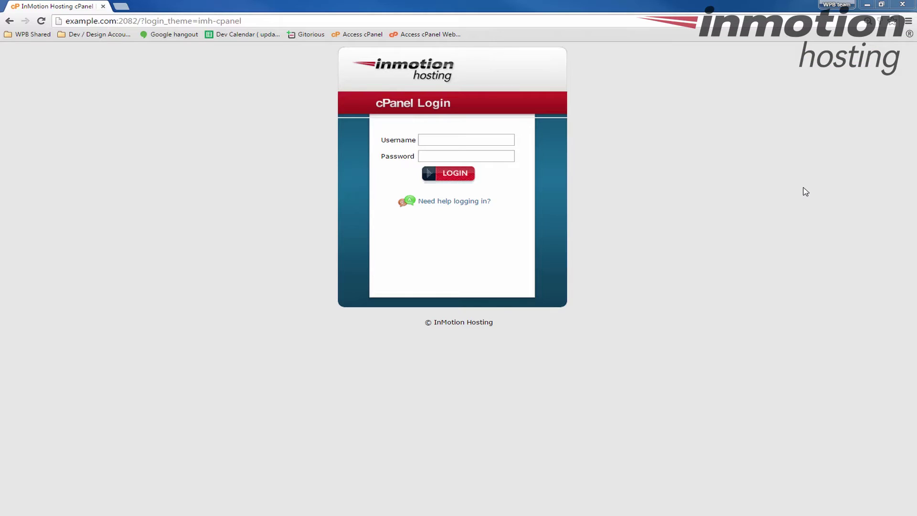
Log in to cPanel with the account username and password
left_click(471, 140)
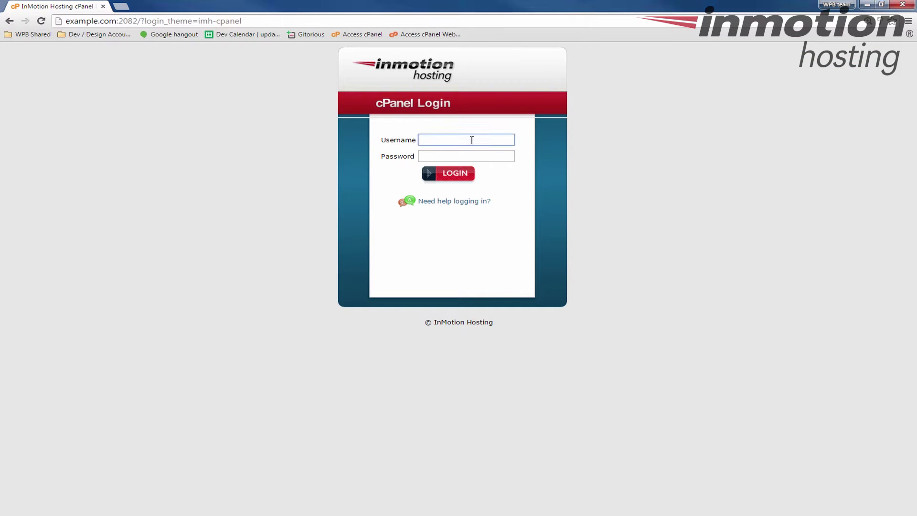
type("custo24")
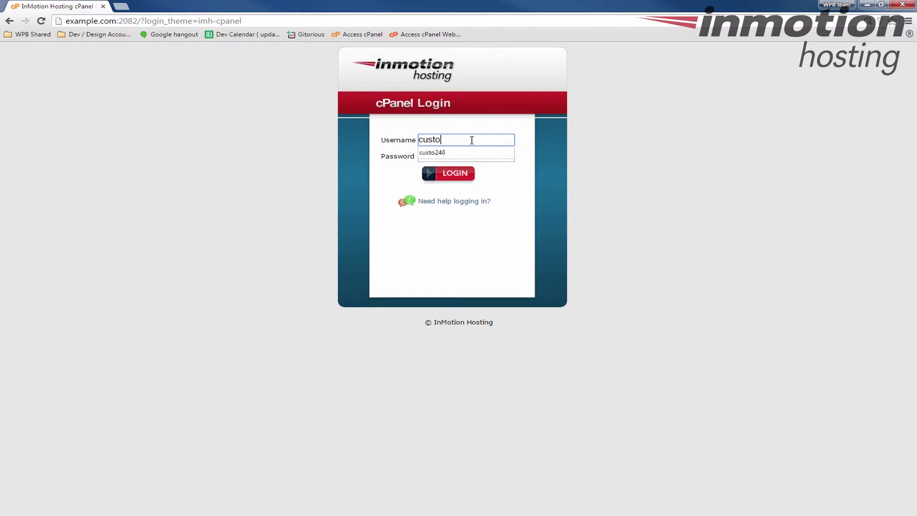
key("Down")
key("Return")
key("Tab")
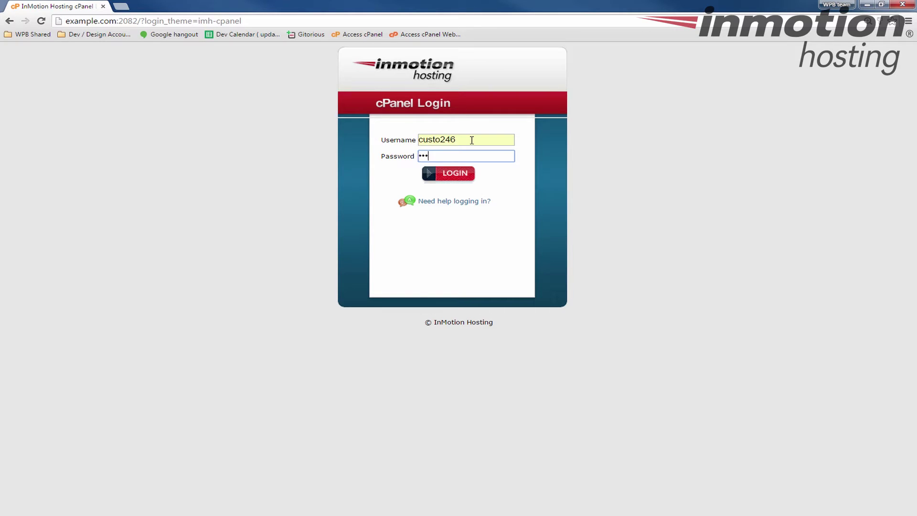
key("Return")
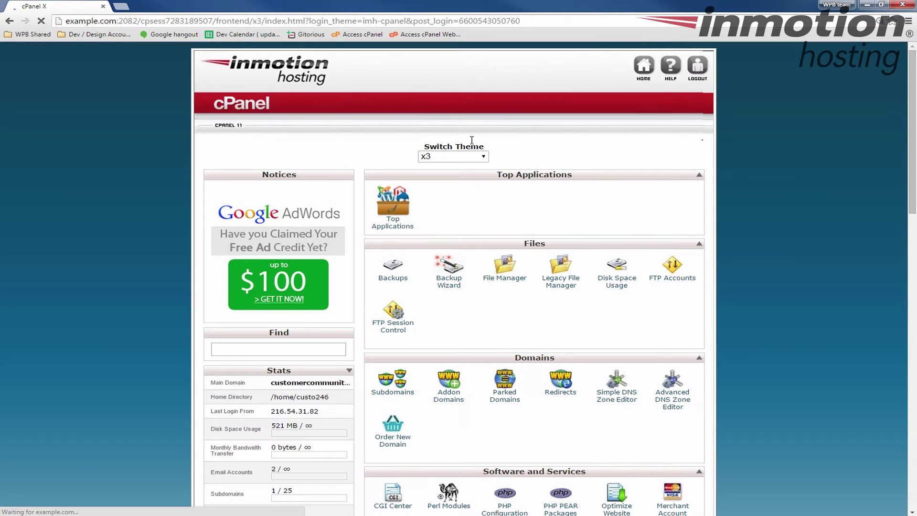
Scroll down to Software and Services and launch Softaculous
scroll(501, 210, "down", 4)
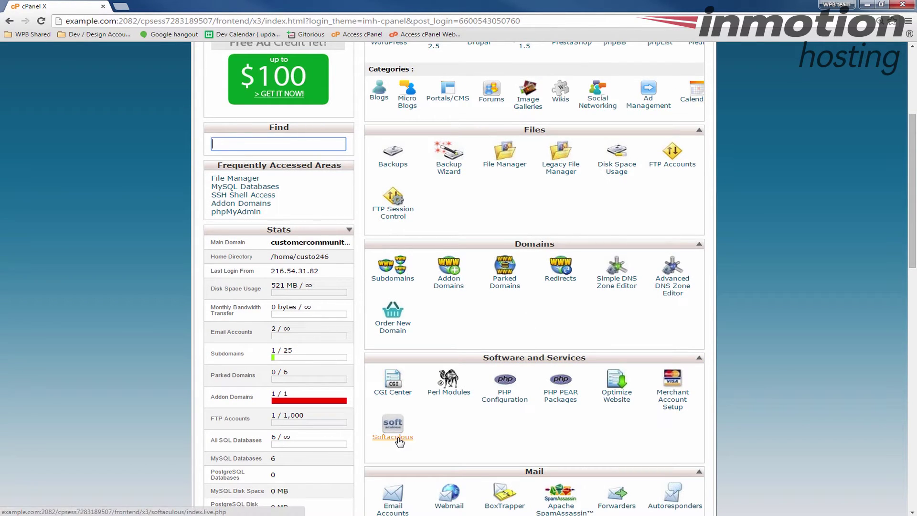
scroll(399, 442, "down", 2)
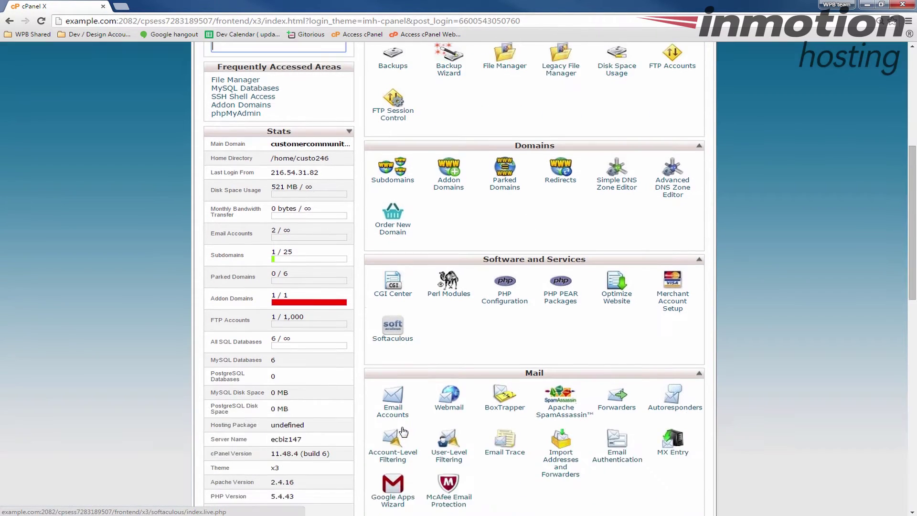
left_click(393, 339)
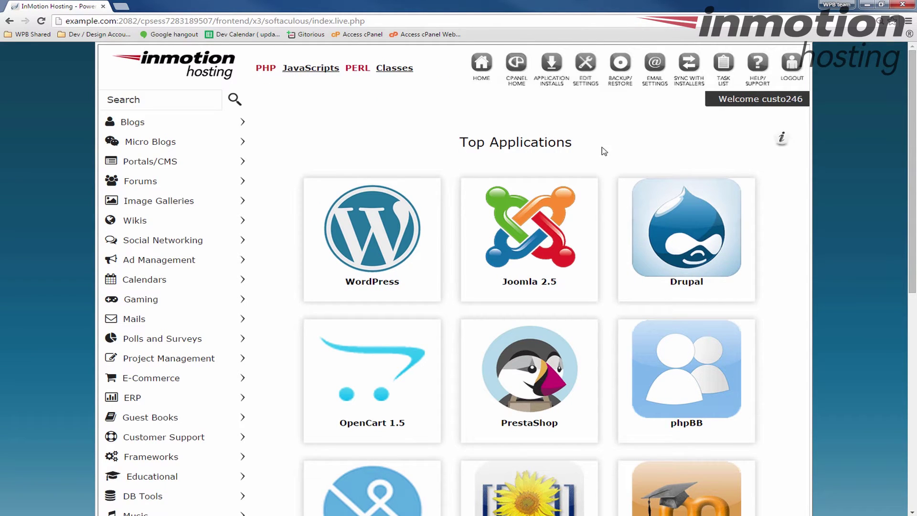
Show the Scripts Installations list through Application Installs
left_click(559, 67)
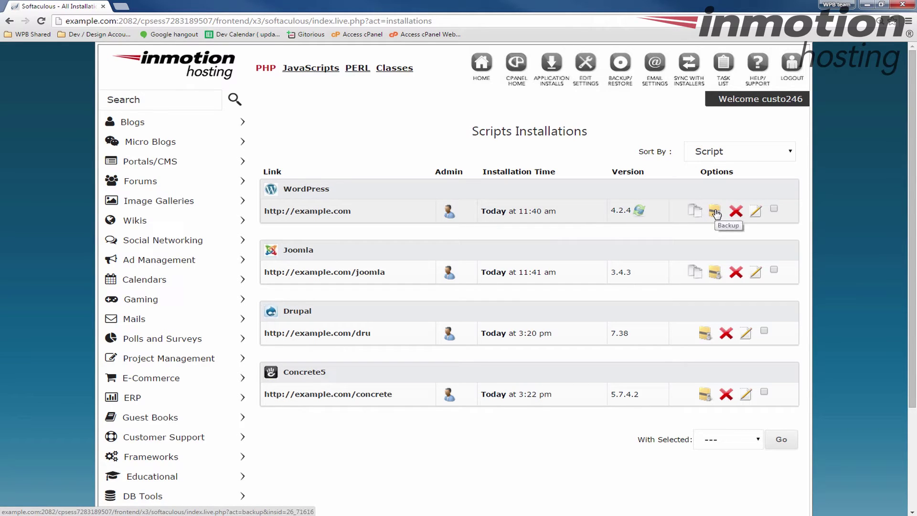
Back up the WordPress install with Backup Directory and Backup Database both checked
left_click(714, 212)
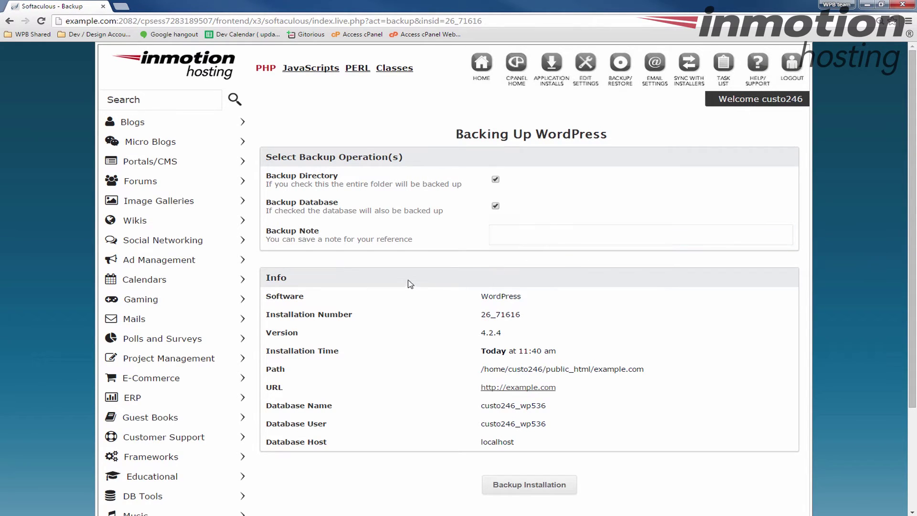
scroll(408, 283, "down", 2)
scroll(395, 289, "up", 2)
left_click(496, 230)
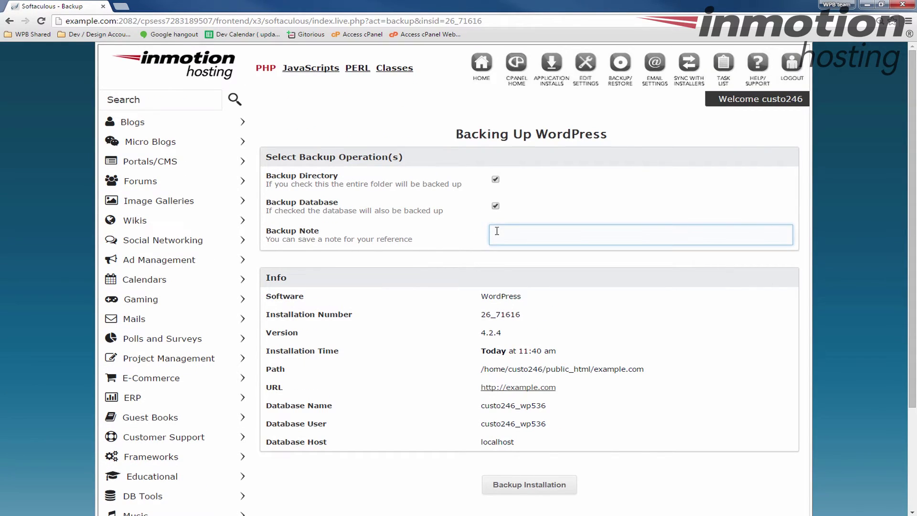
left_click(510, 233)
scroll(471, 280, "down", 3)
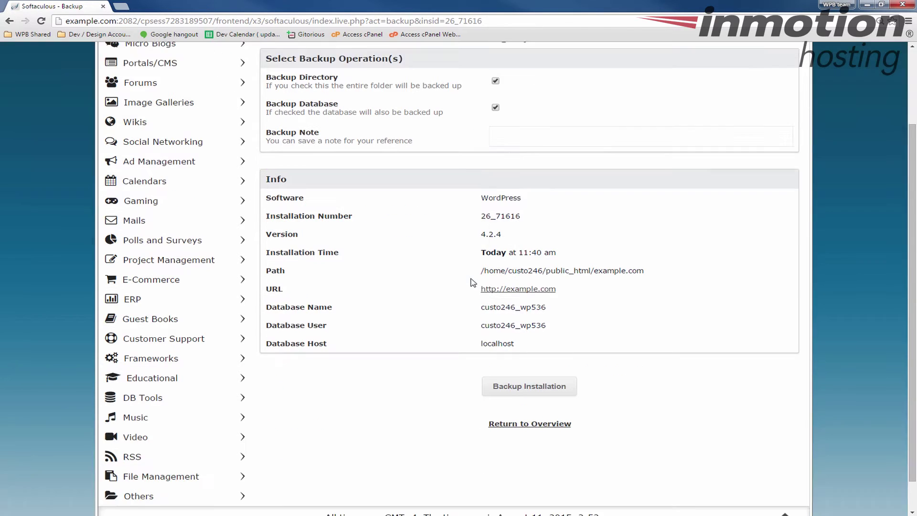
scroll(494, 160, "up", 2)
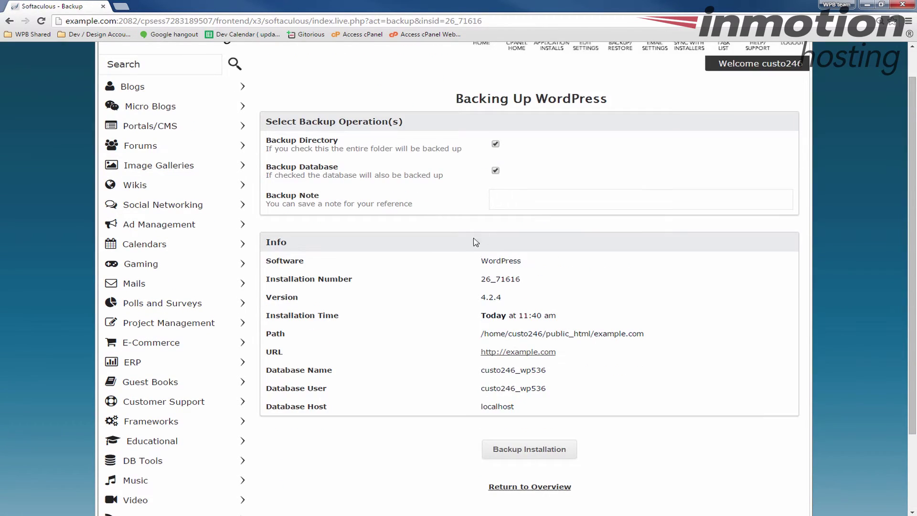
scroll(476, 87, "down", 2)
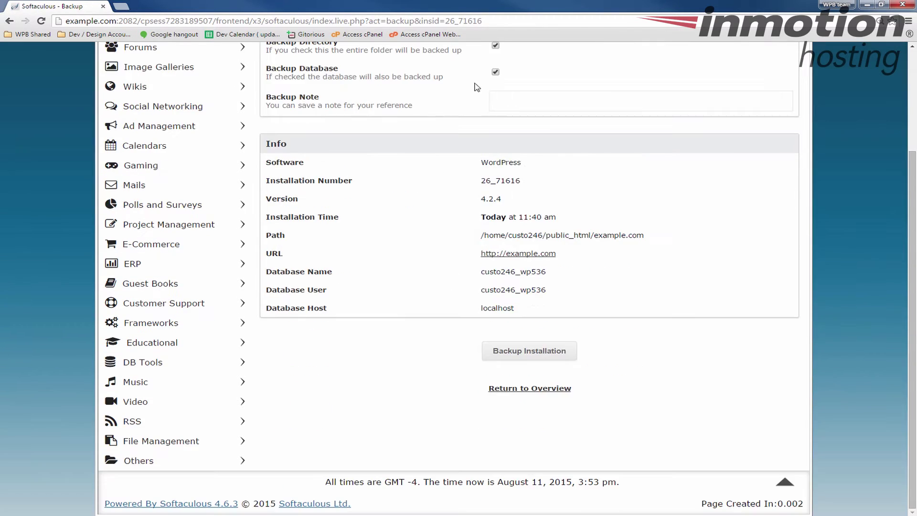
left_click(552, 352)
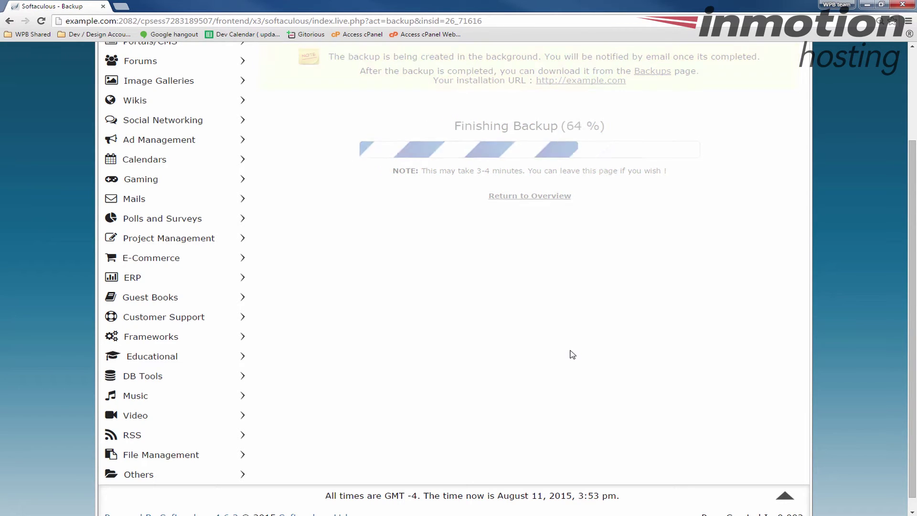
Scroll up to read the backup-completed success notice
scroll(573, 355, "up", 3)
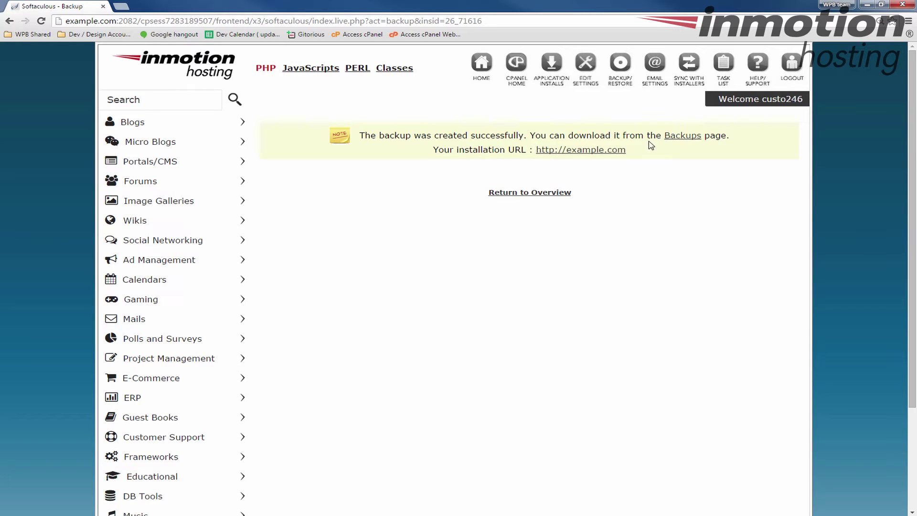
Download the WordPress backup wp.26_71616.2015-08-11_15-53-55.tar.gz from the Backups page
left_click(682, 137)
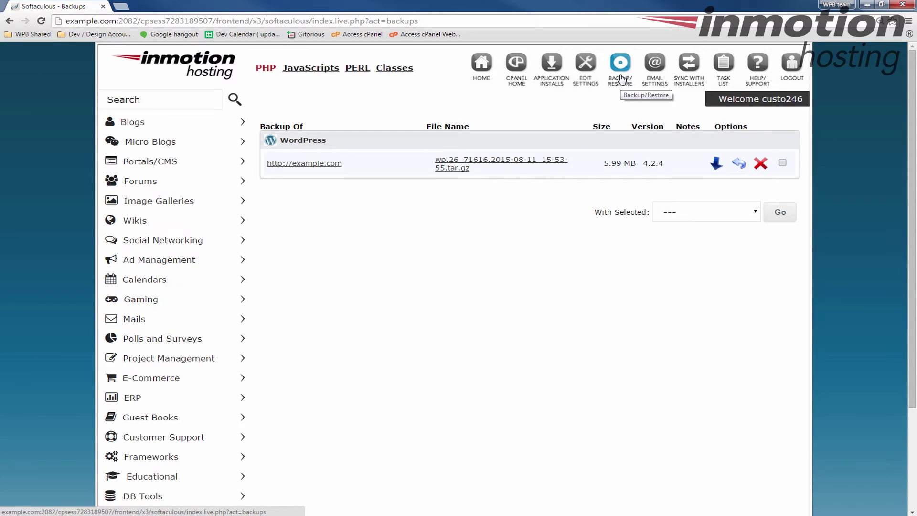
left_click(620, 78)
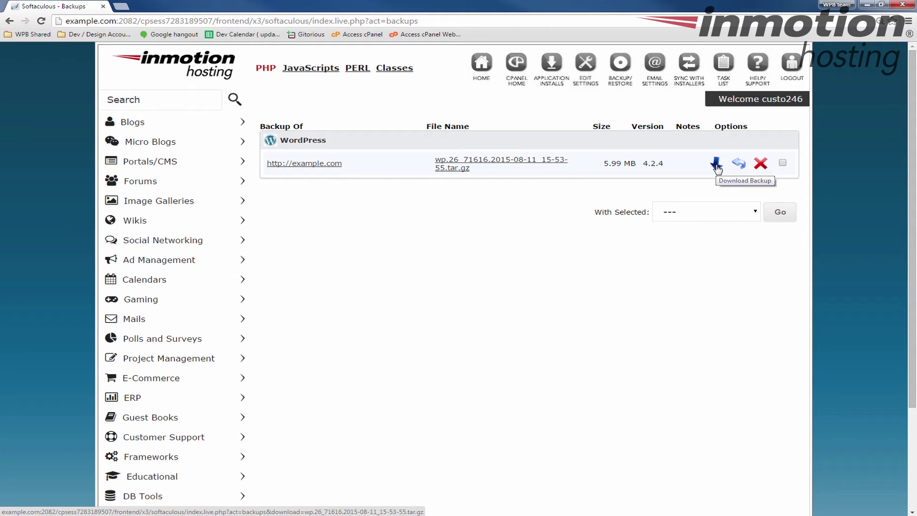
left_click(716, 164)
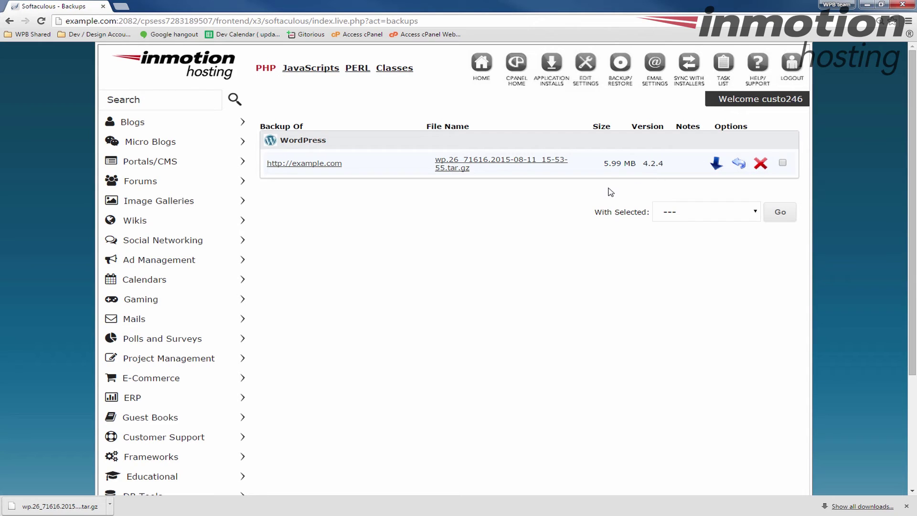
left_click_drag(665, 165, 613, 163)
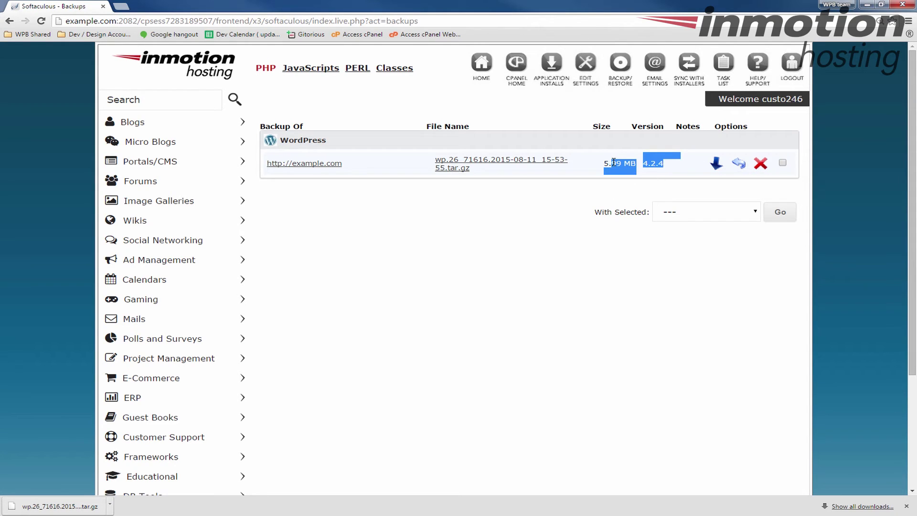
left_click(588, 172)
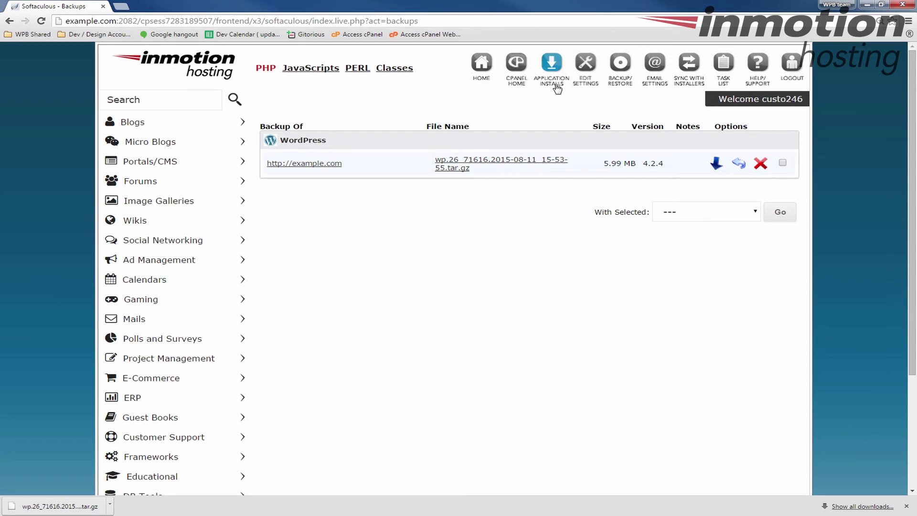
Open File Manager from cPanel home at the Home Directory with hidden files shown
left_click(516, 71)
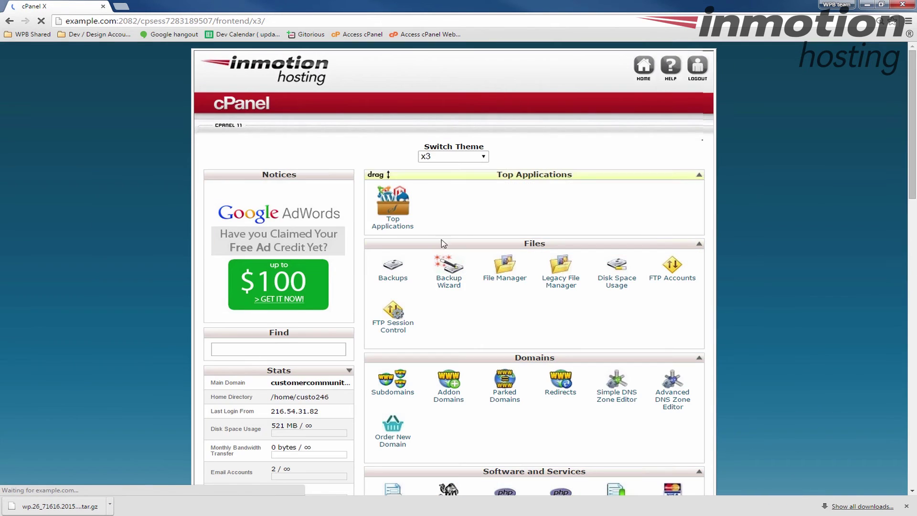
scroll(509, 210, "down", 2)
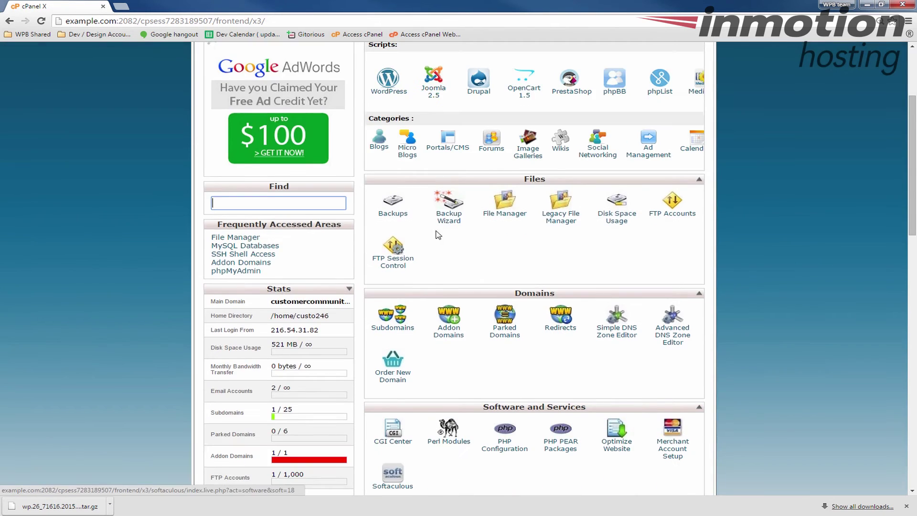
left_click(508, 210)
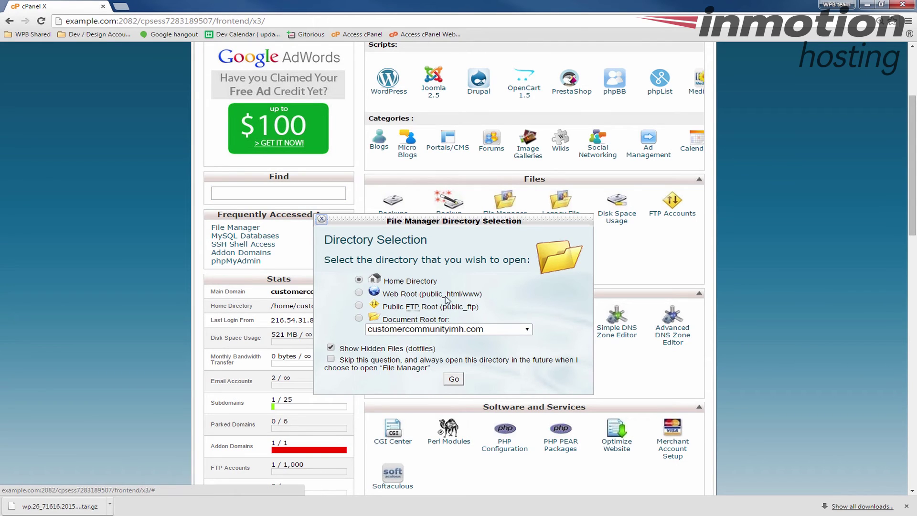
left_click(453, 379)
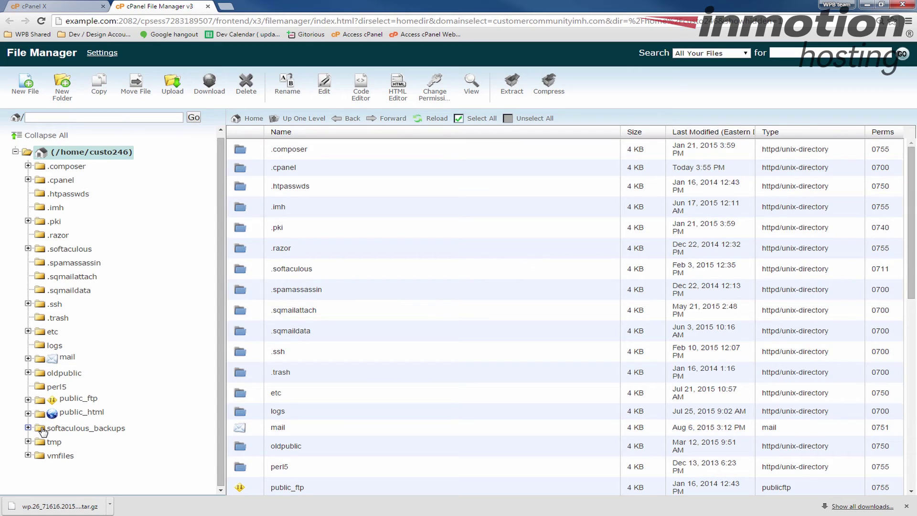
Select the wp.26 tar.gz archive in softaculous_backups, then switch back to the cPanel tab
left_click(75, 429)
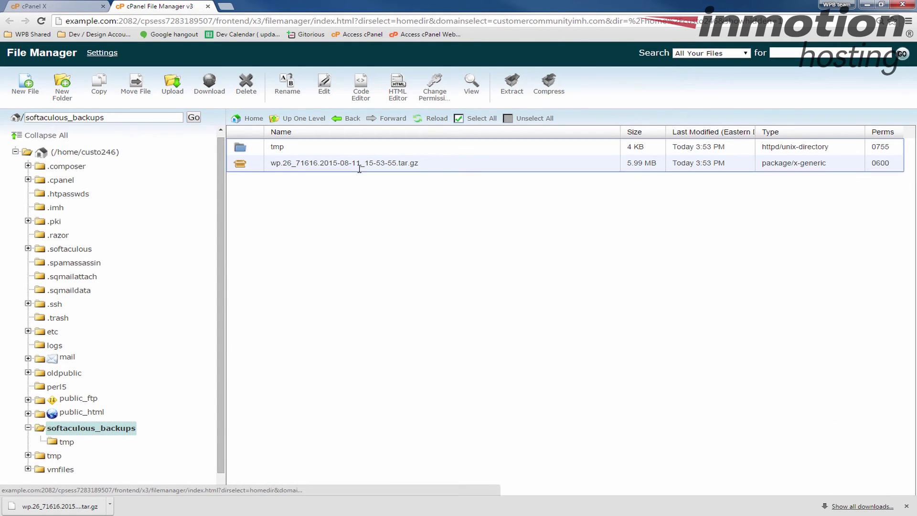
left_click(359, 168)
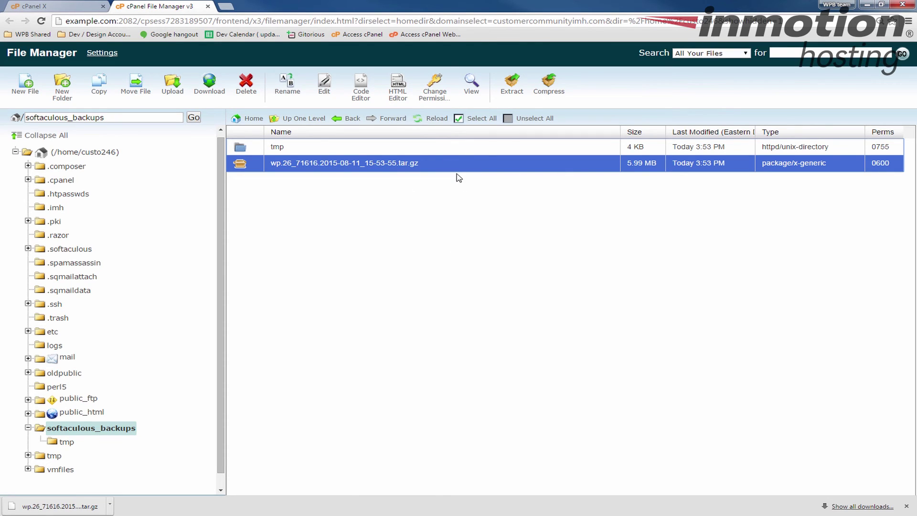
left_click(72, 6)
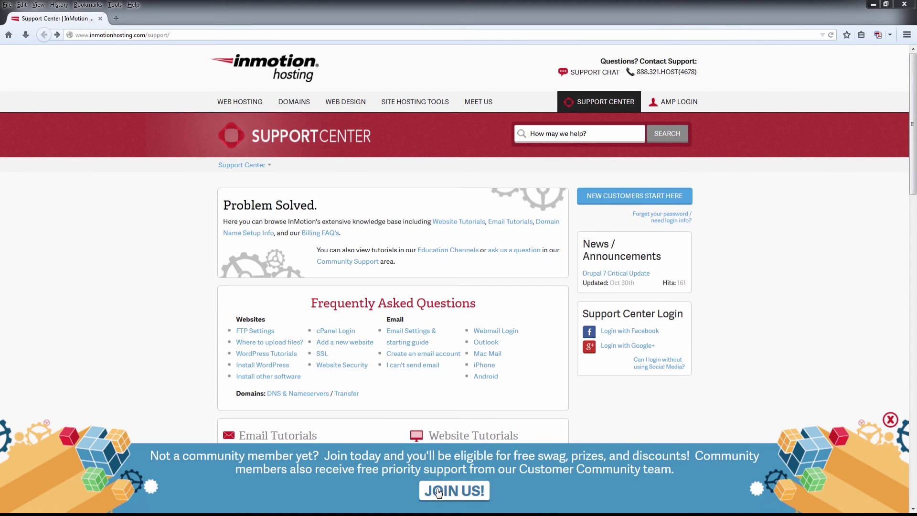
left_click(438, 492)
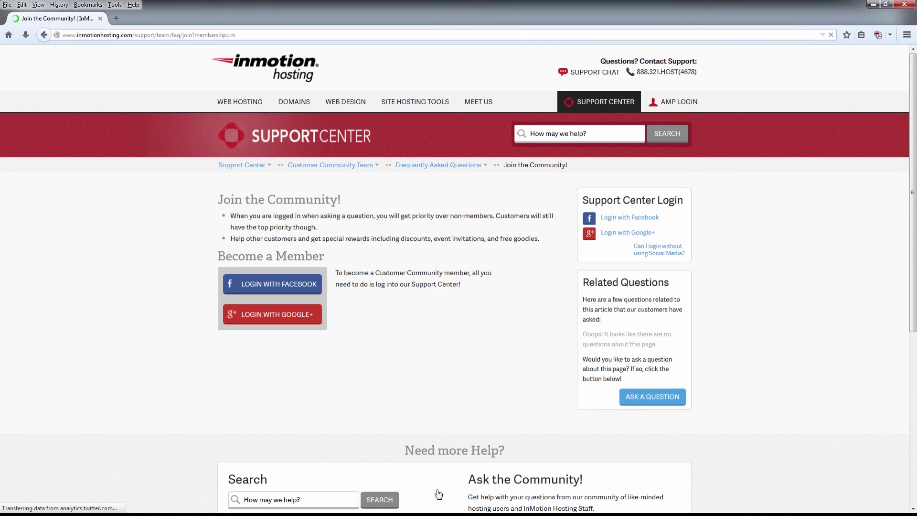